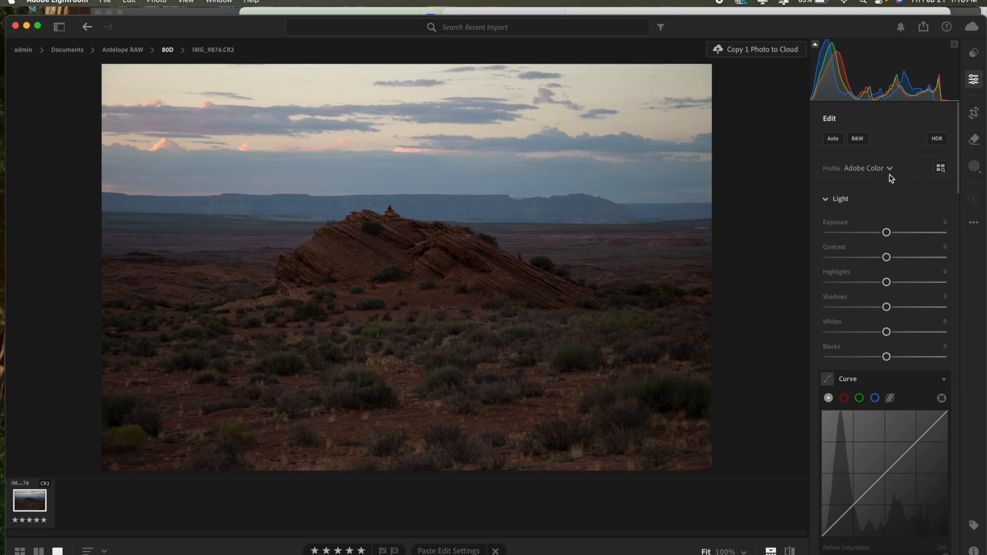
Preview the available profiles, including Adobe Landscape, on the desert rock photo and keep Adobe Color.
left_click(889, 170)
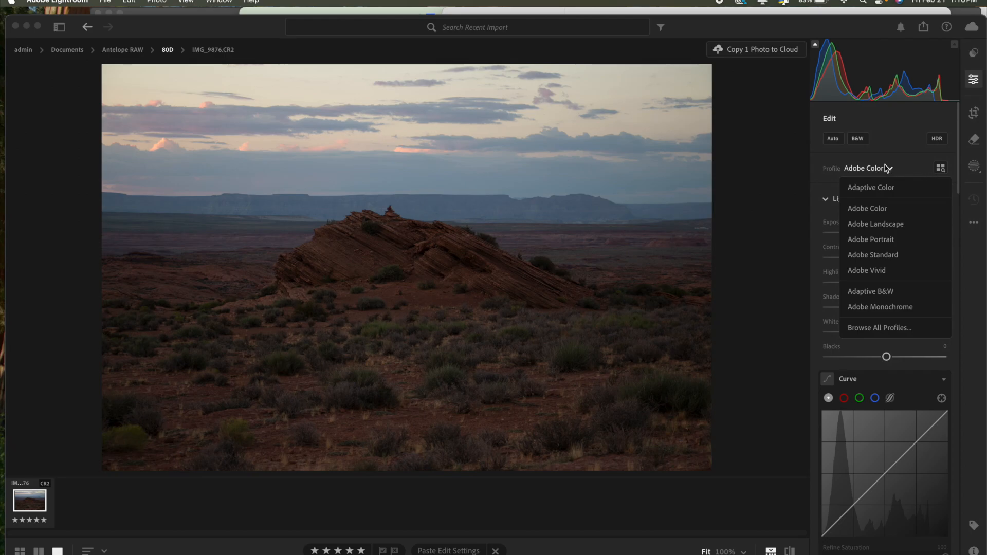
left_click(798, 226)
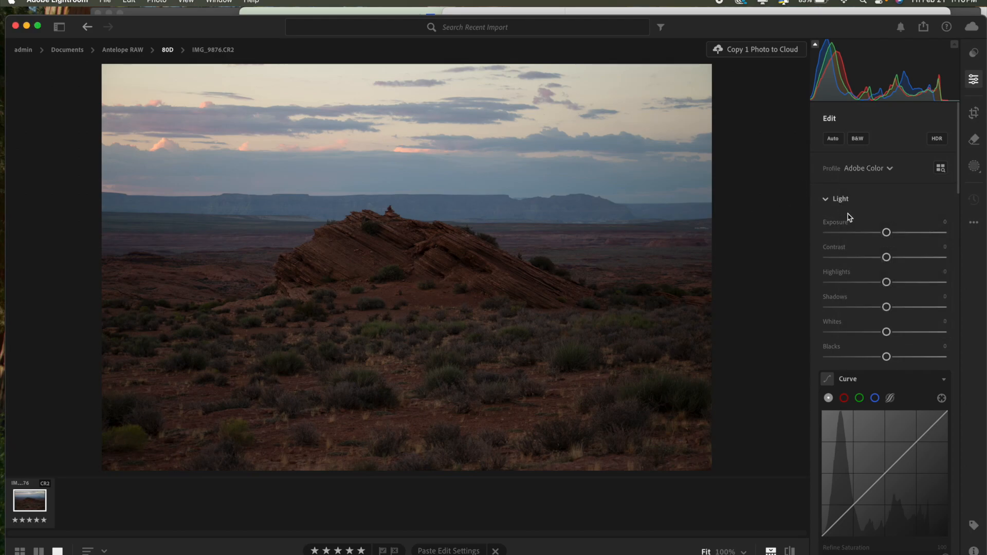
left_click(889, 170)
left_click(787, 247)
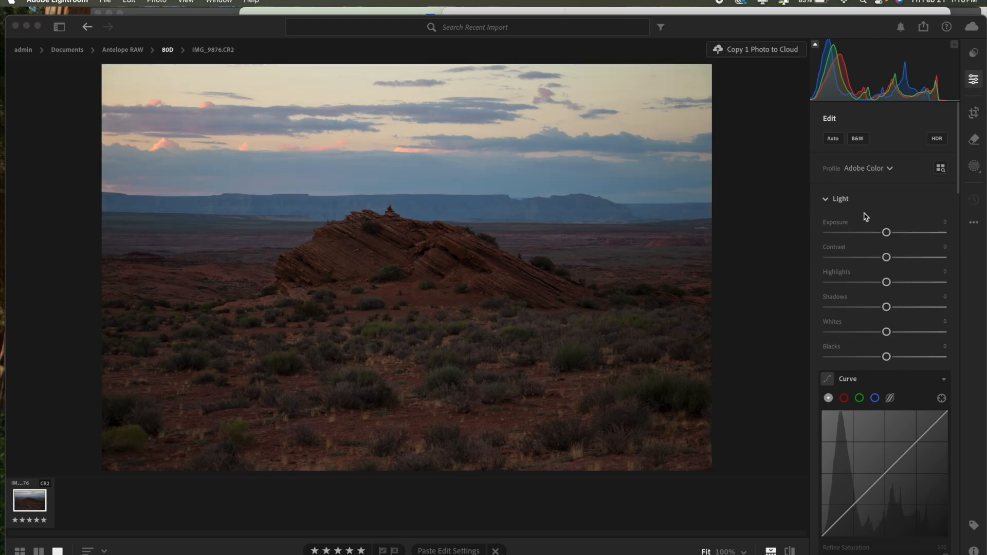
left_click(889, 168)
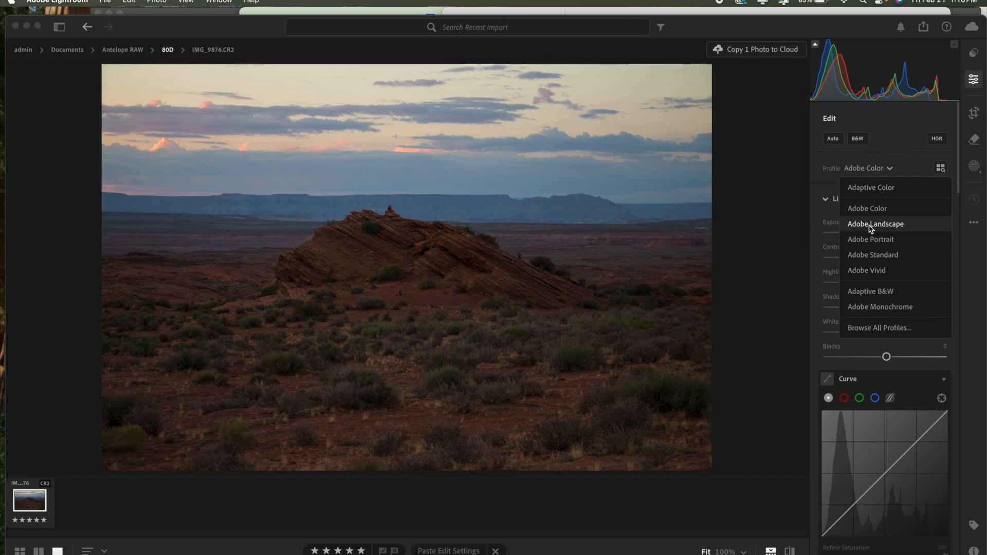
left_click(868, 208)
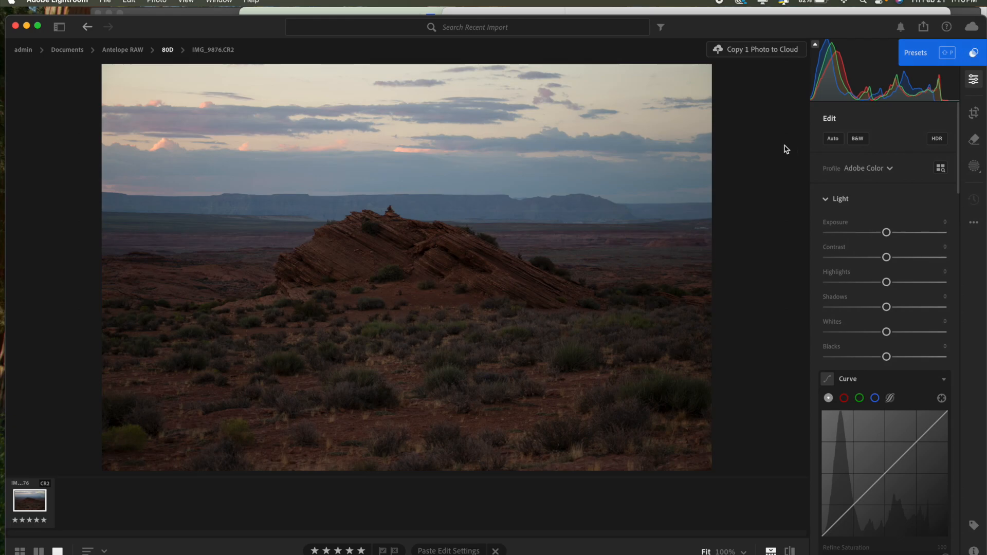
left_click(891, 169)
left_click(912, 208)
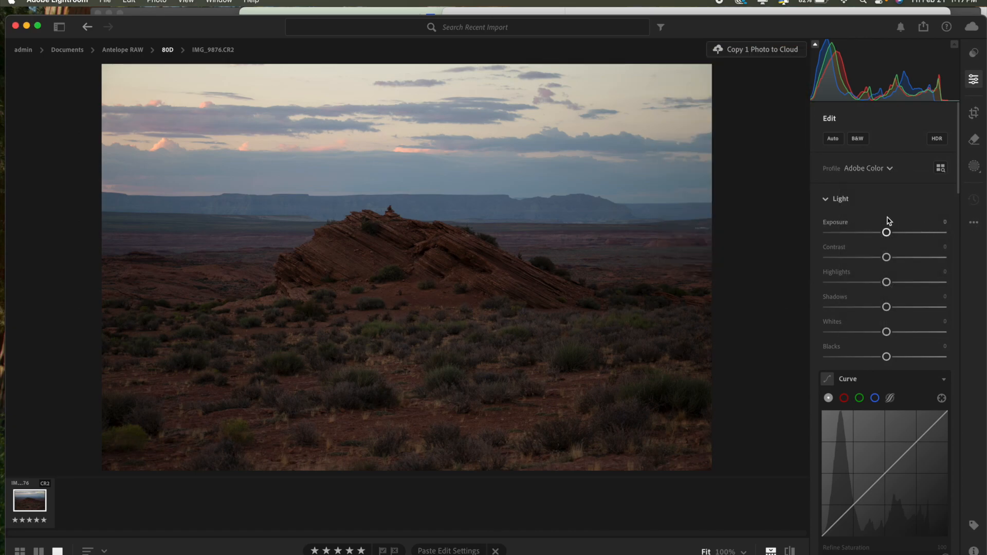
Preview the Adaptive Color profile on the desert rock photo.
left_click(890, 170)
left_click(880, 188)
left_click(889, 170)
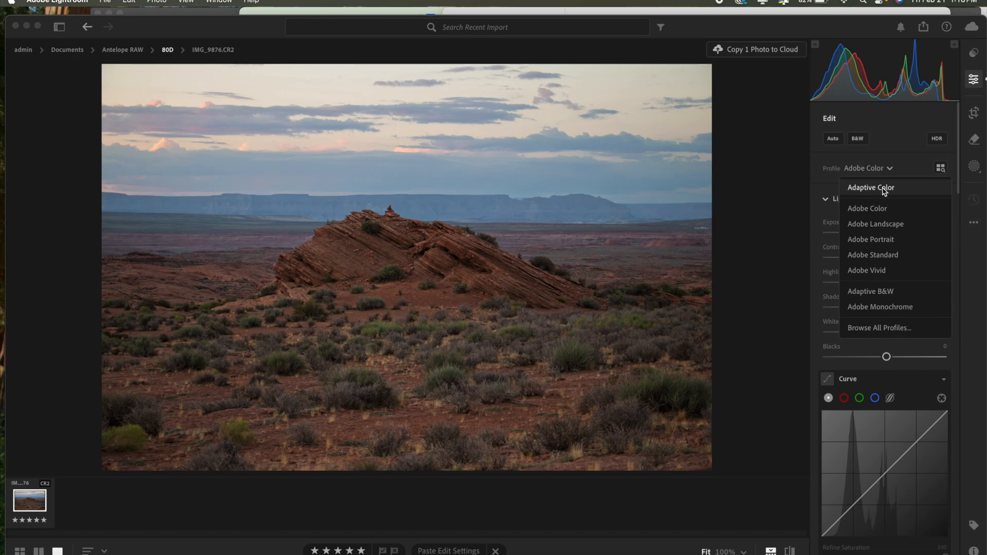
left_click(885, 189)
left_click(974, 140)
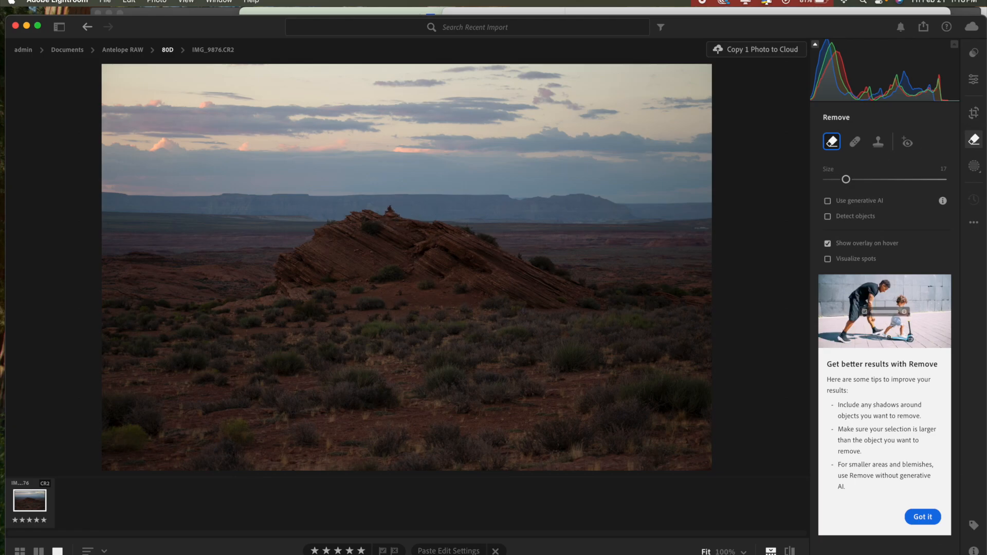
left_click(973, 79)
scroll(894, 349, "down", 15)
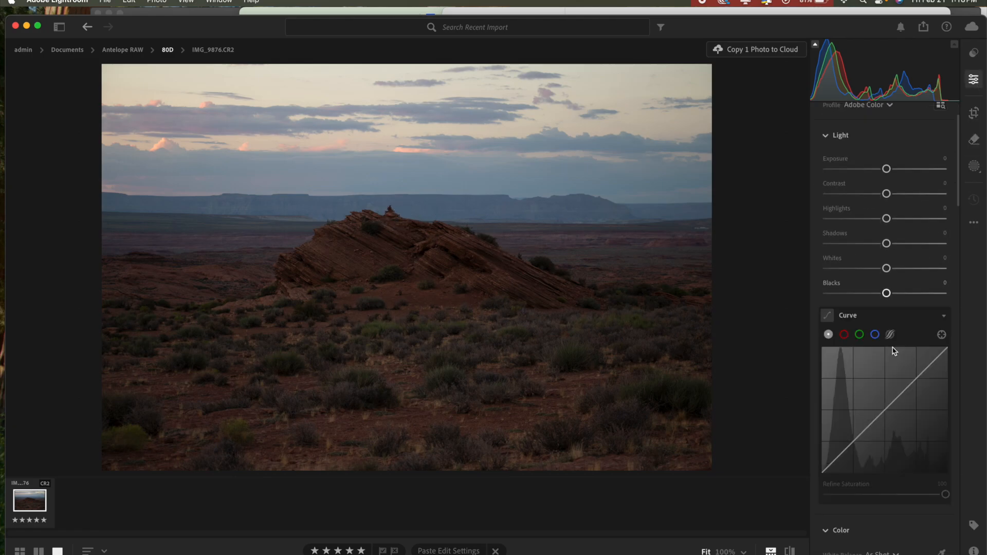
scroll(894, 351, "down", 10)
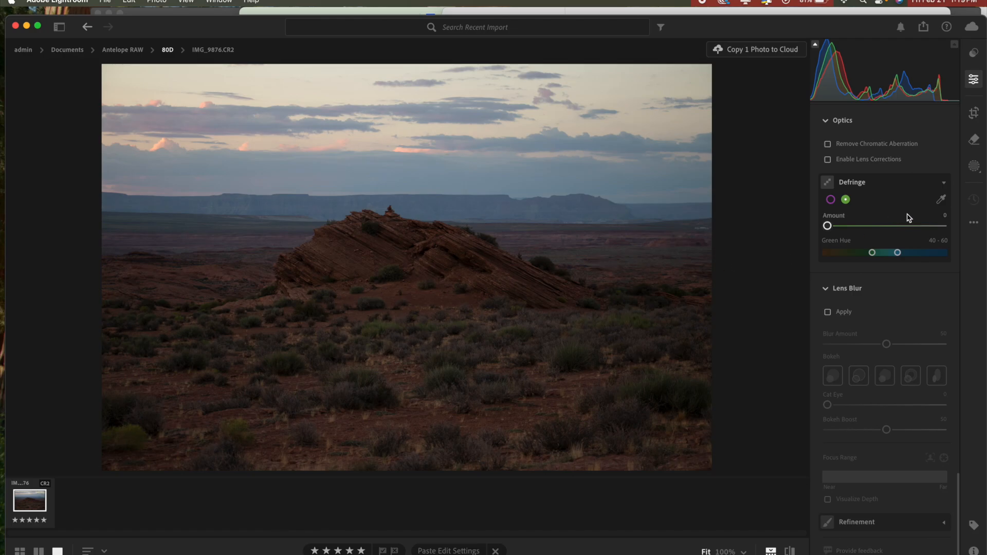
scroll(927, 220, "up", 15)
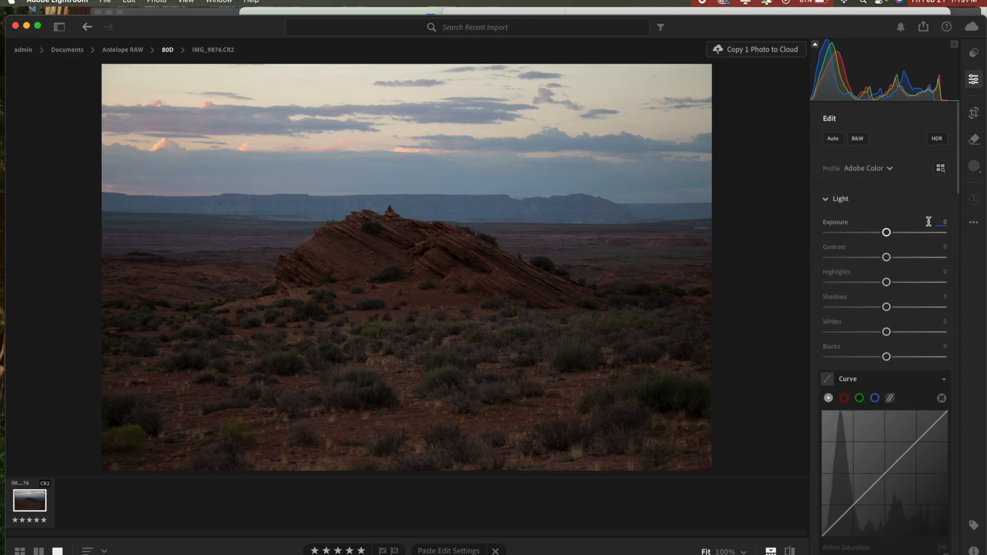
Apply the Adaptive Color profile with its amount at 129, and decline combining it with the Auto adjustments.
left_click(893, 170)
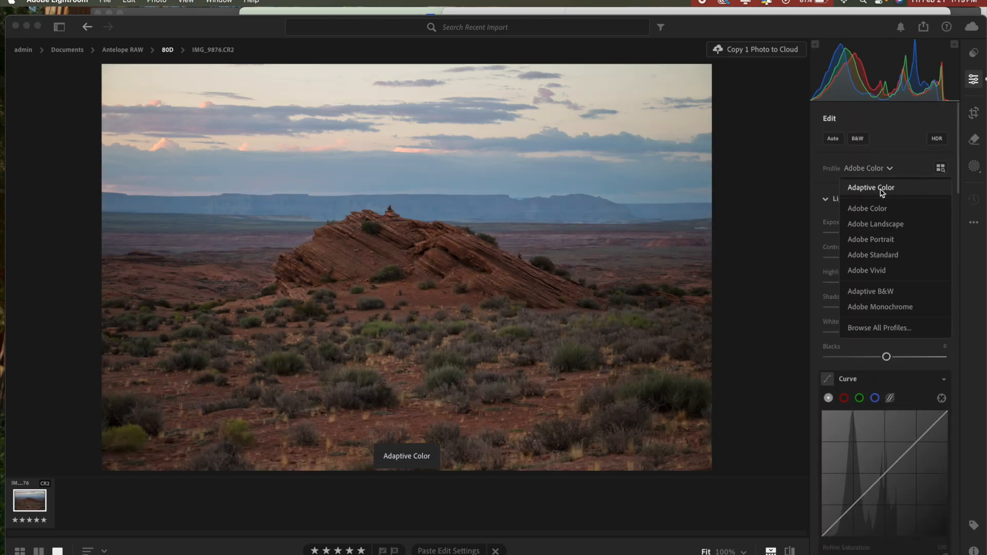
left_click(882, 191)
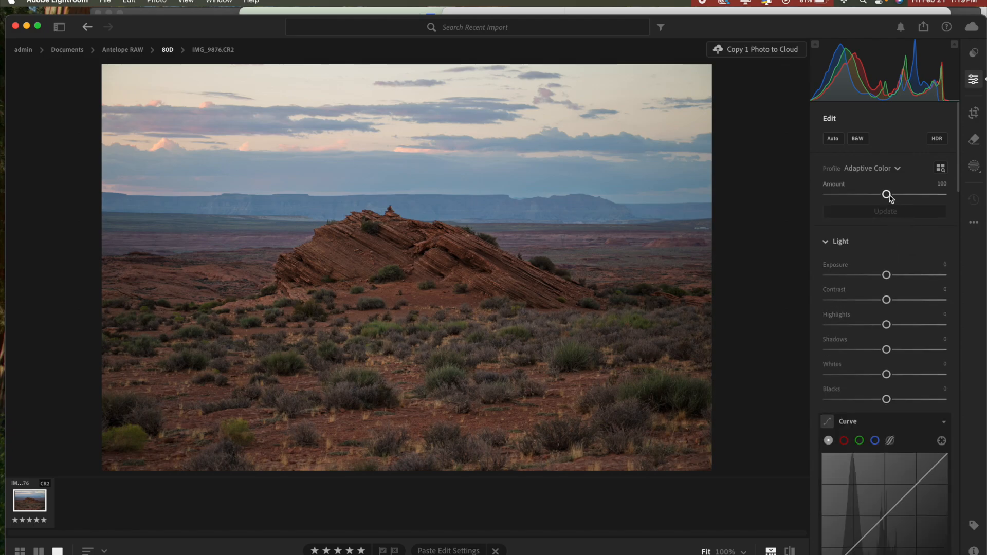
left_click_drag(889, 195, 908, 204)
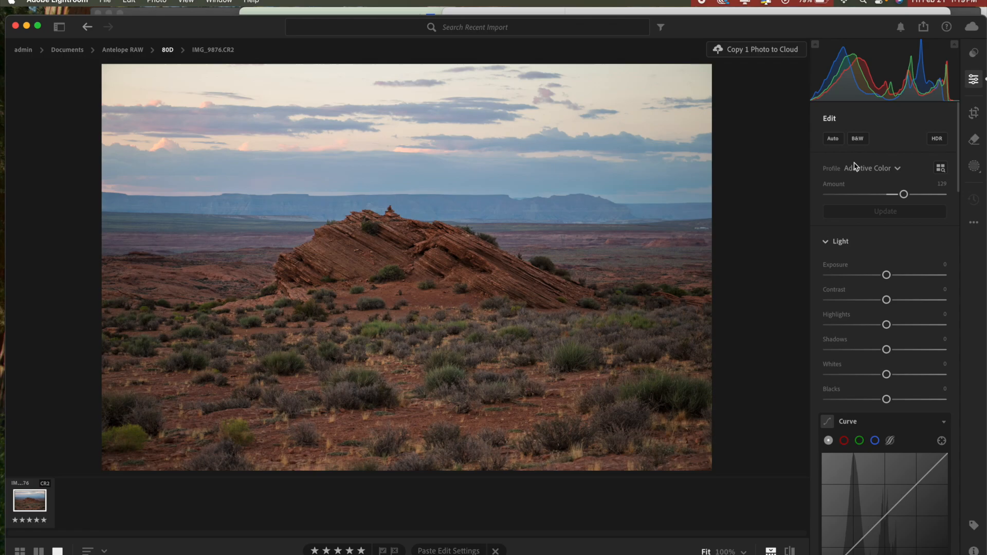
left_click(830, 140)
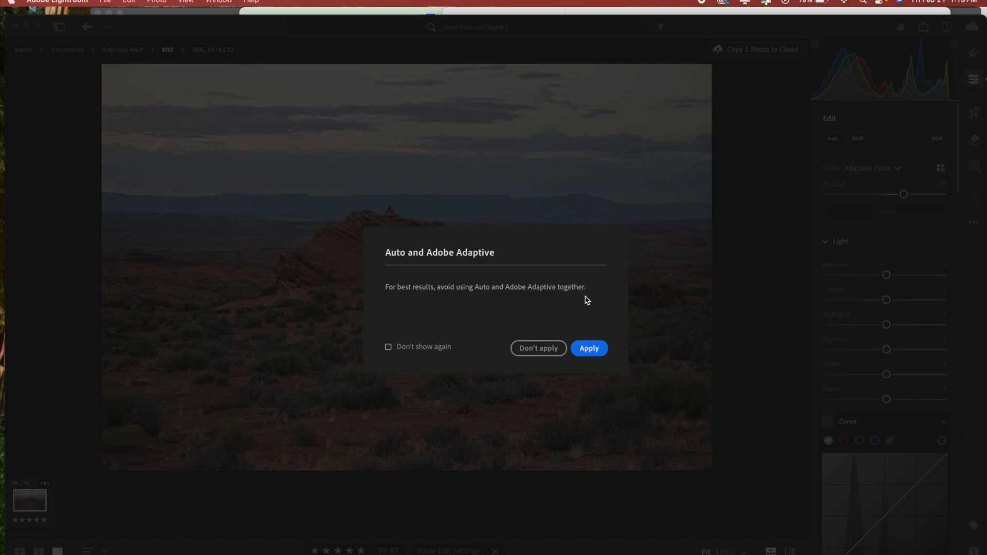
left_click(536, 347)
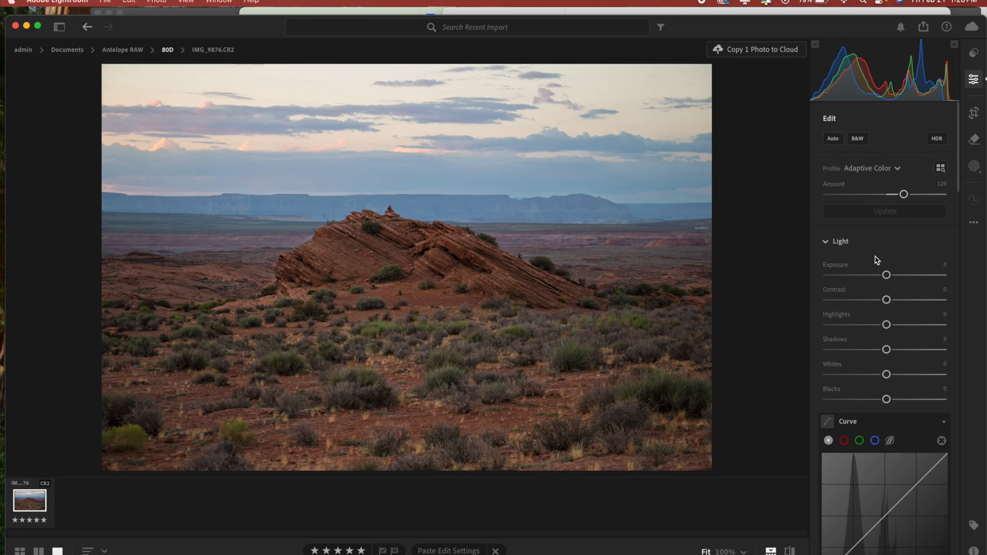
Show the photo library, switch to the cloud photos and open the desert rock photo.
key("p")
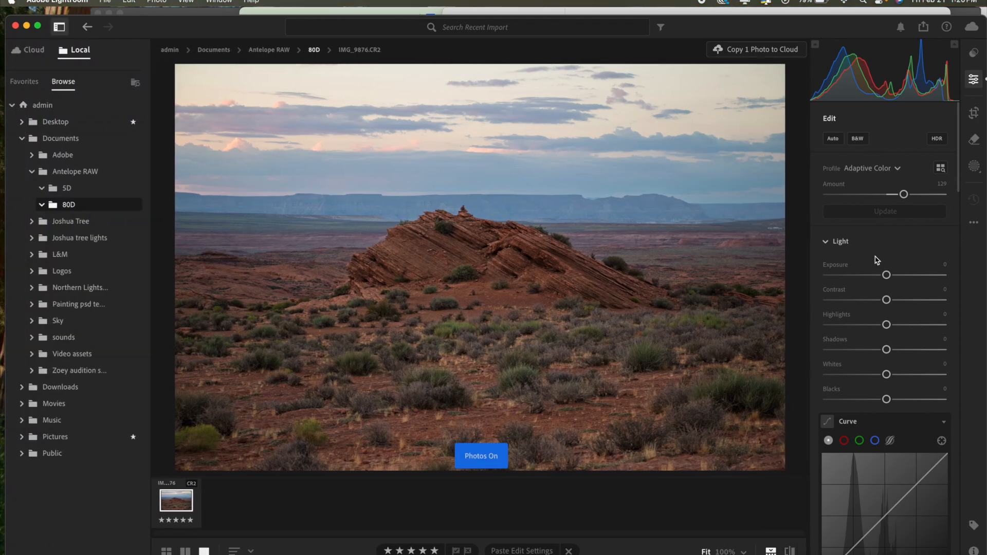
left_click(34, 51)
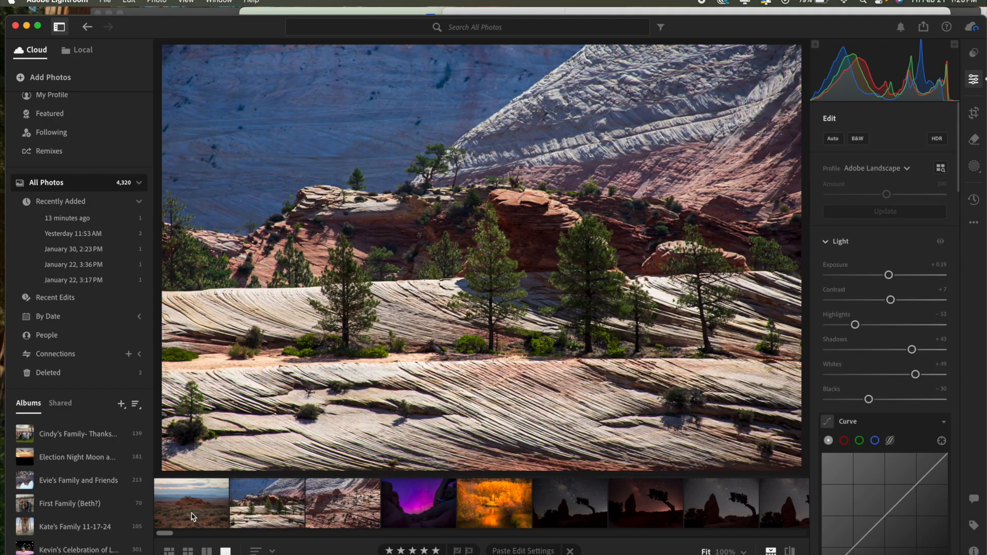
left_click(192, 515)
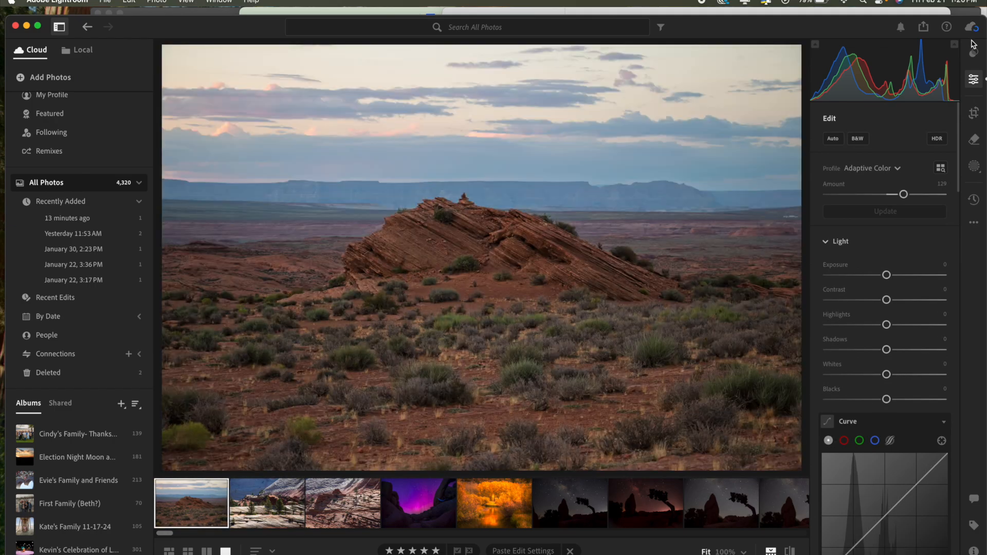
Show the recommended presets for the desert rock photo and preview several of them on it.
left_click(974, 53)
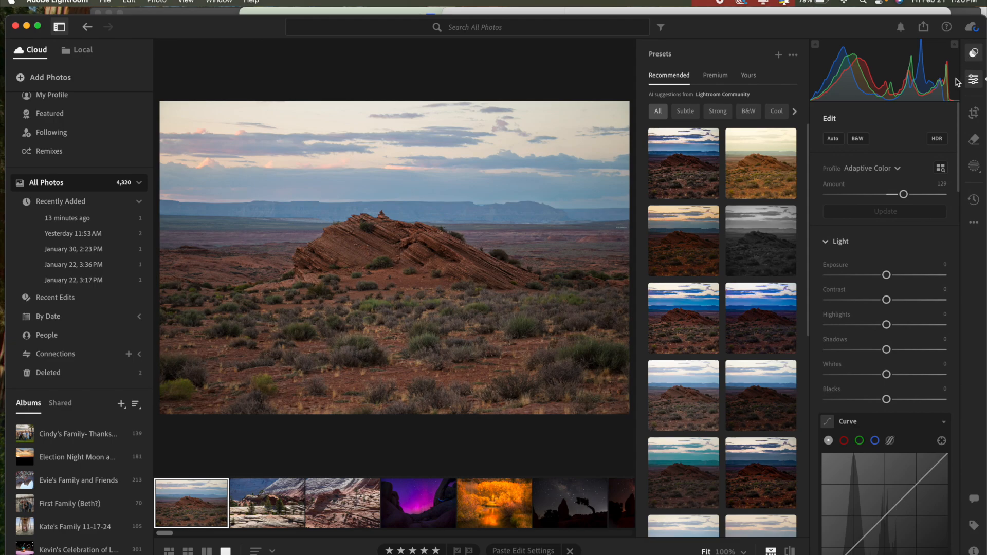
left_click(768, 243)
left_click(692, 304)
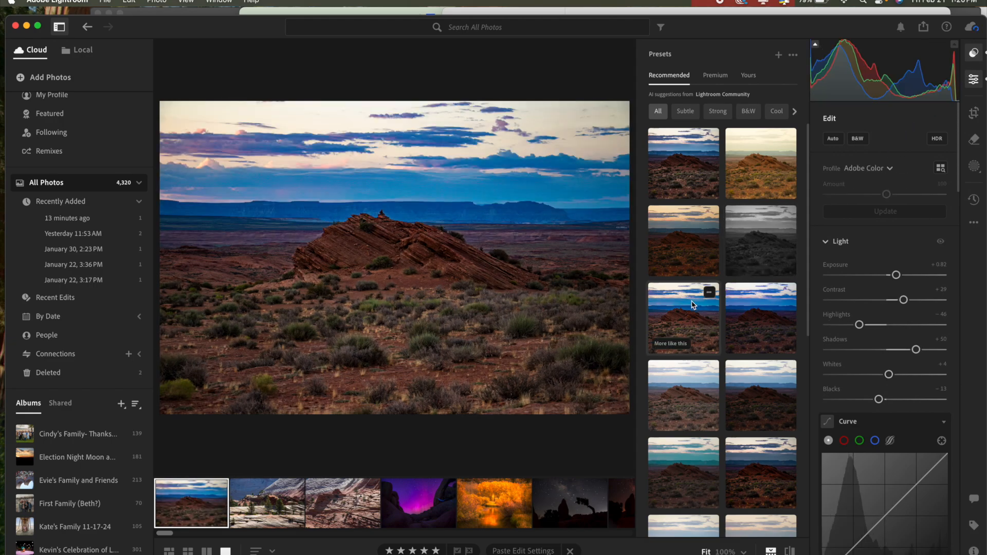
left_click(695, 232)
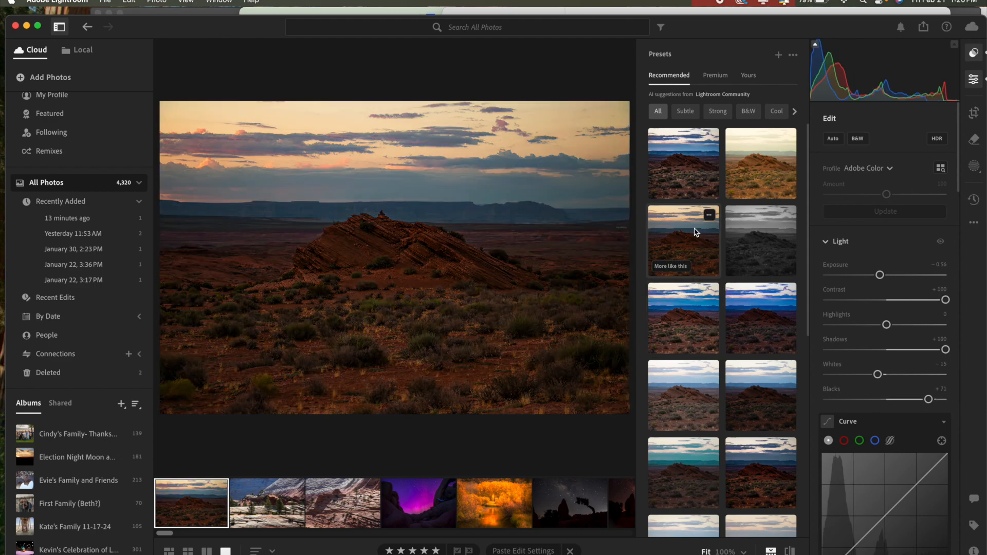
left_click(684, 412)
left_click(680, 470)
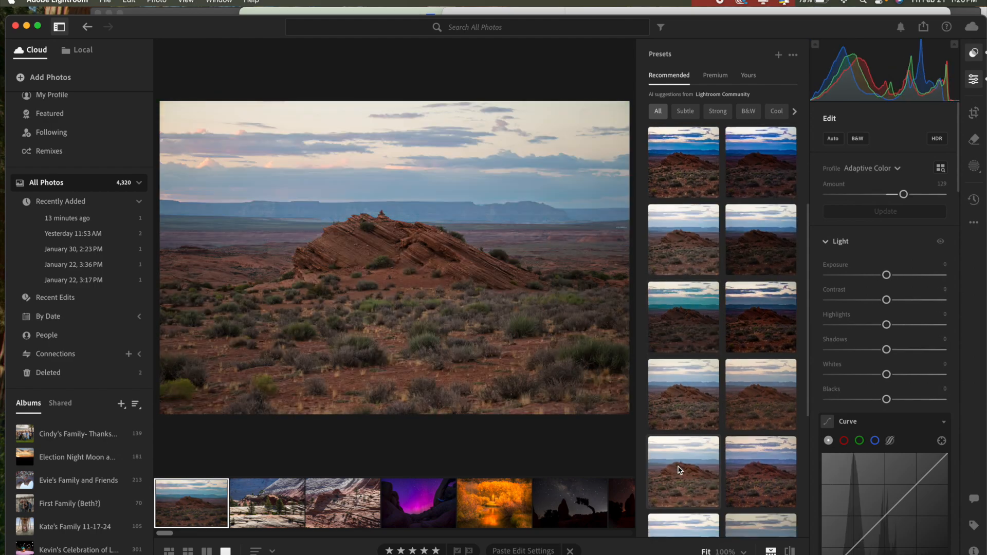
Compare more recommended presets and apply the bright, natural one that sets exposure to +0.92, contrast to +12 and shadows to +47.
scroll(680, 469, "down", 3)
left_click(696, 428)
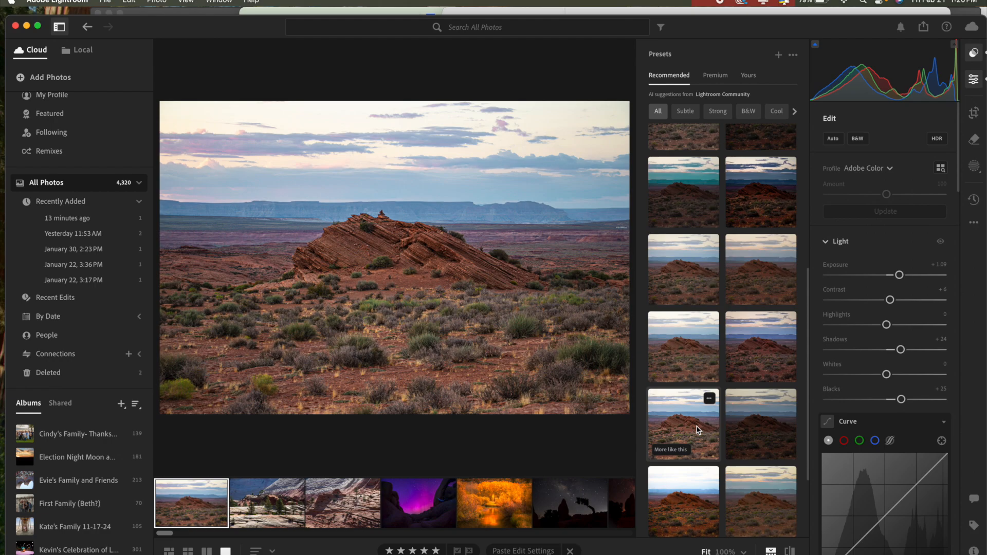
left_click(779, 410)
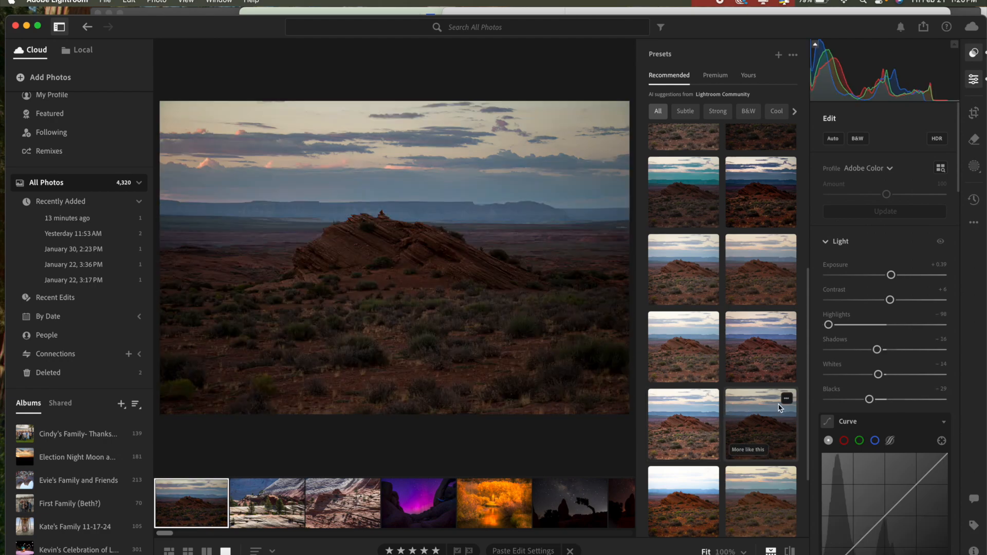
left_click(755, 505)
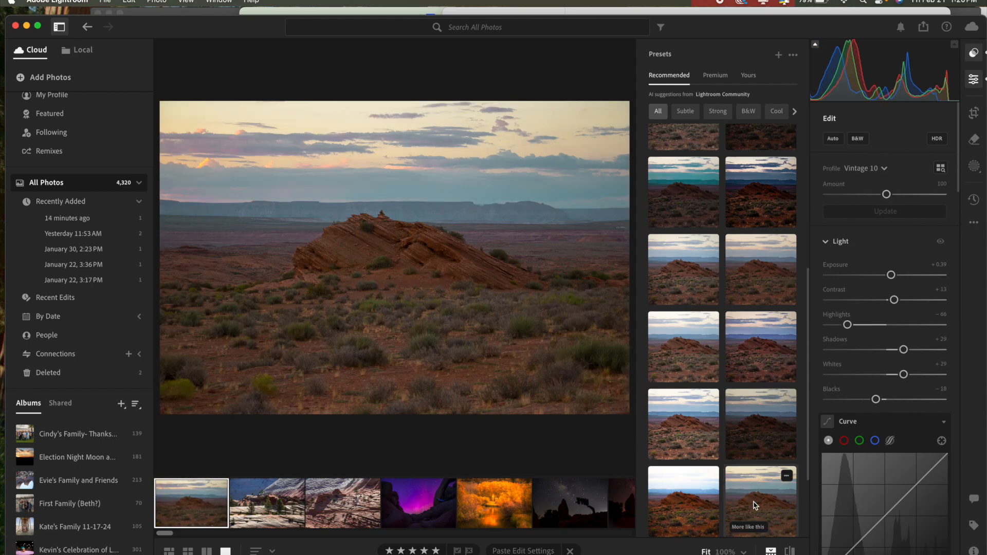
scroll(754, 506, "down", 3)
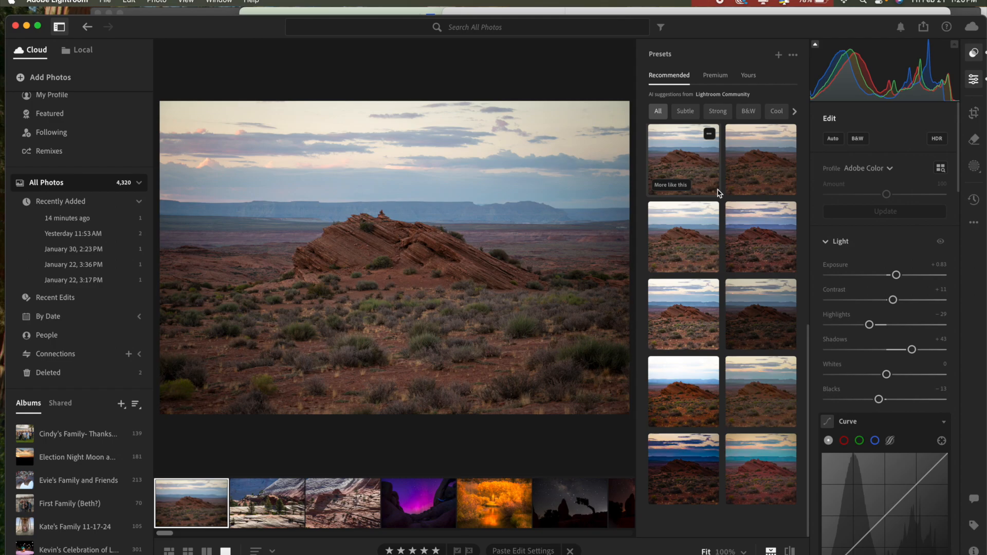
left_click(689, 252)
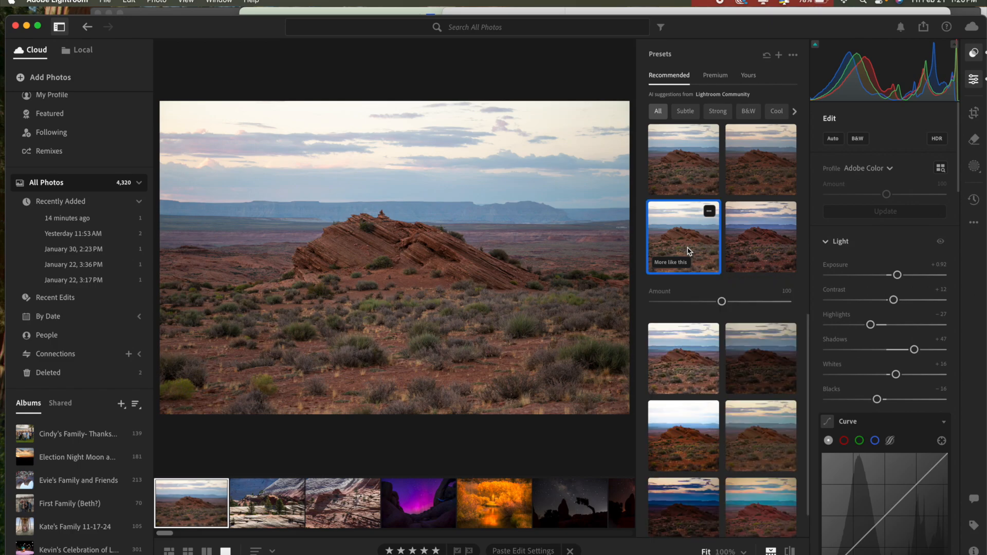
Examine the edit settings of the applied preset across the Light, Color, Effects and Detail sections.
scroll(904, 308, "down", 5)
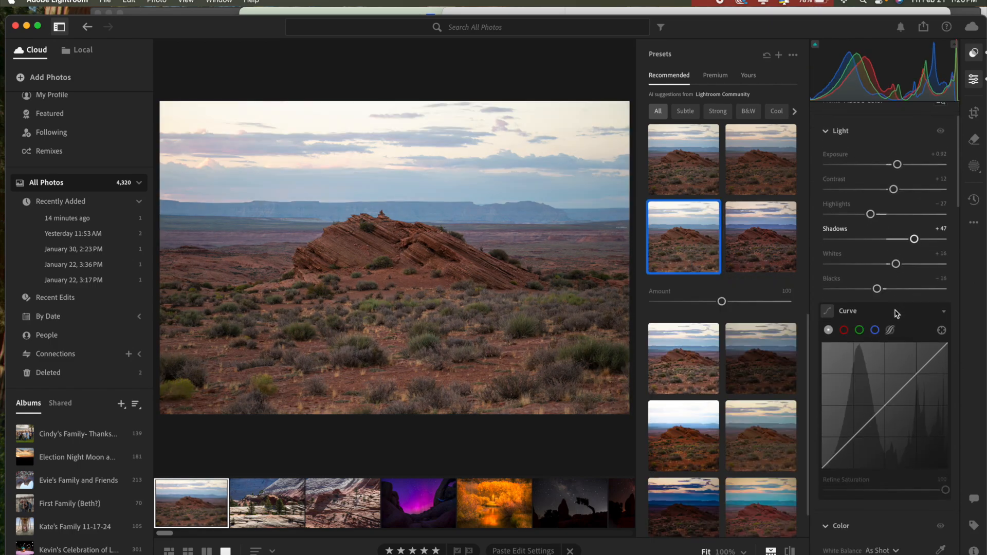
scroll(895, 313, "down", 6)
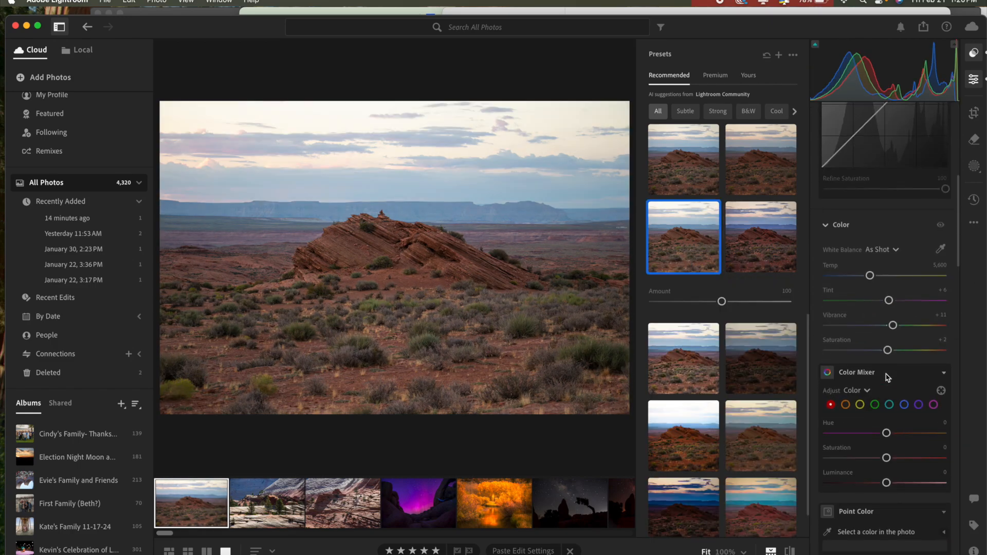
scroll(894, 411, "down", 7)
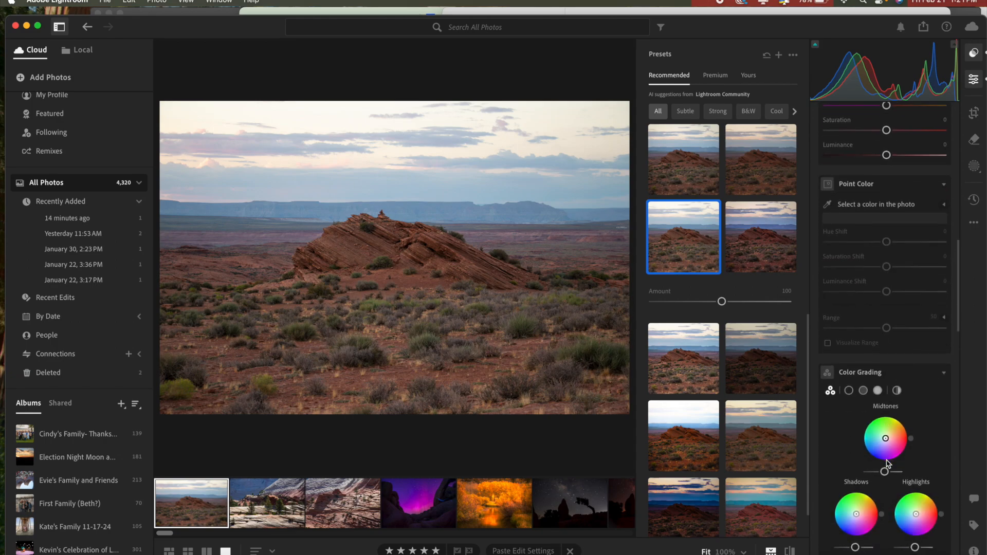
scroll(888, 464, "down", 7)
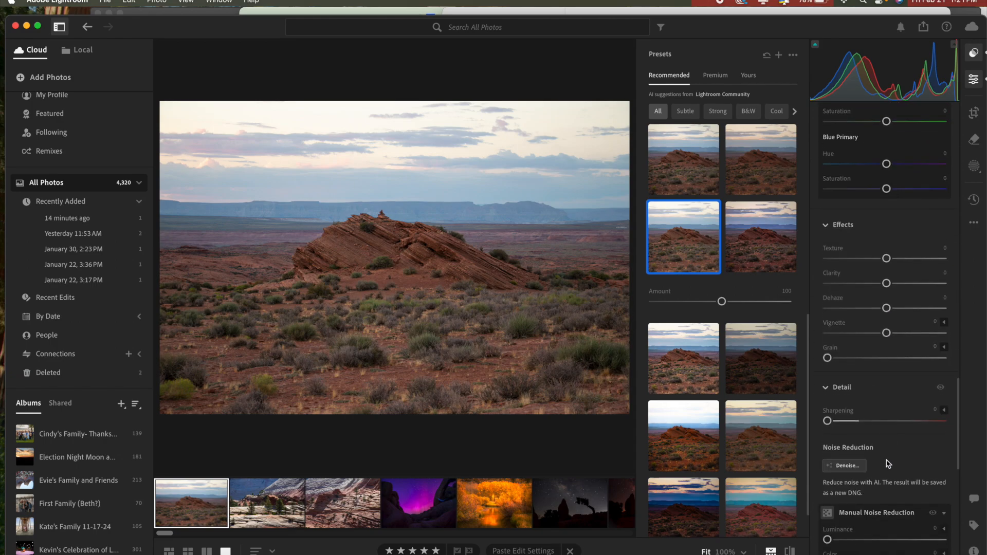
scroll(888, 464, "up", 10)
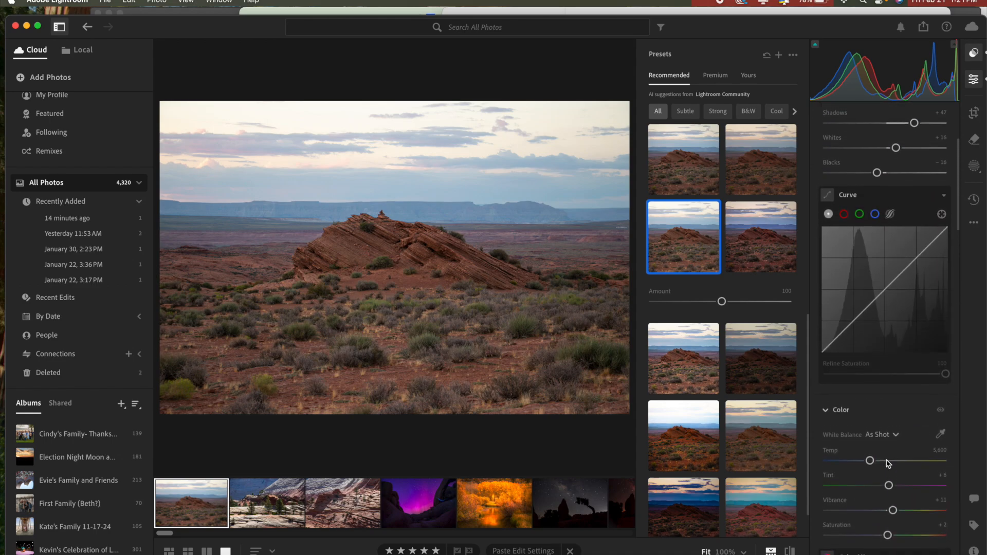
scroll(888, 463, "up", 4)
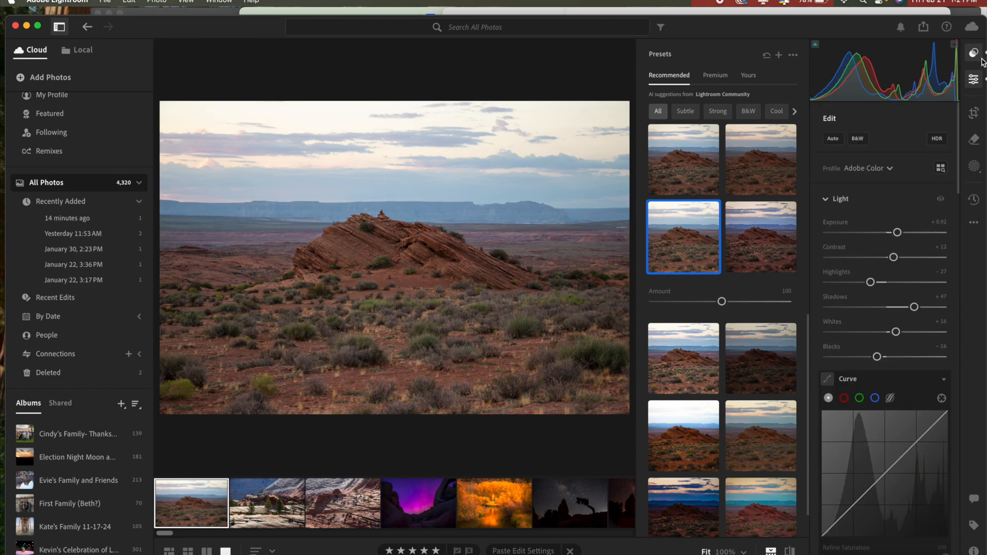
Switch to the local photos and compare the desert images in the 80D folder, ending on the dirt road photo IMG_0267.CR2.
left_click(81, 51)
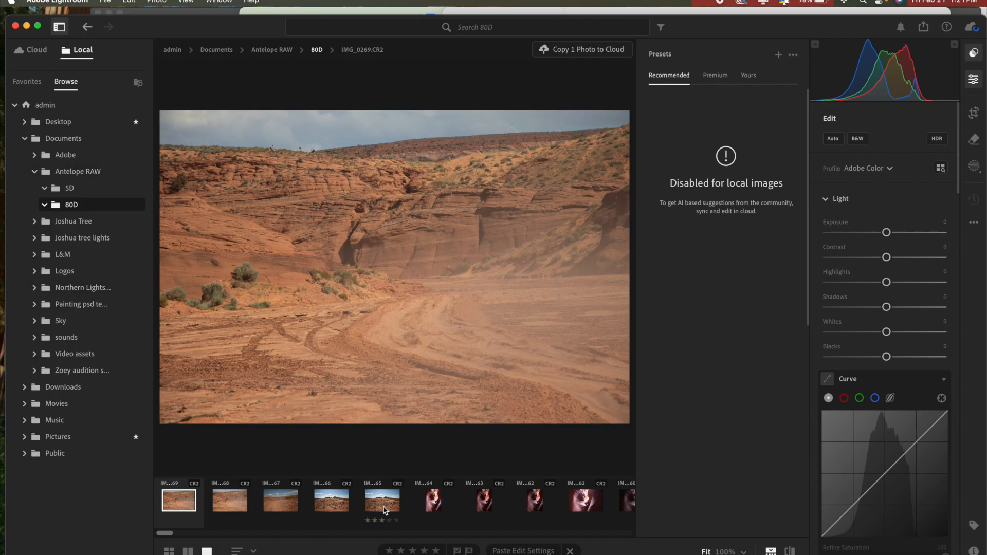
scroll(383, 507, "right", 2)
left_click(332, 503)
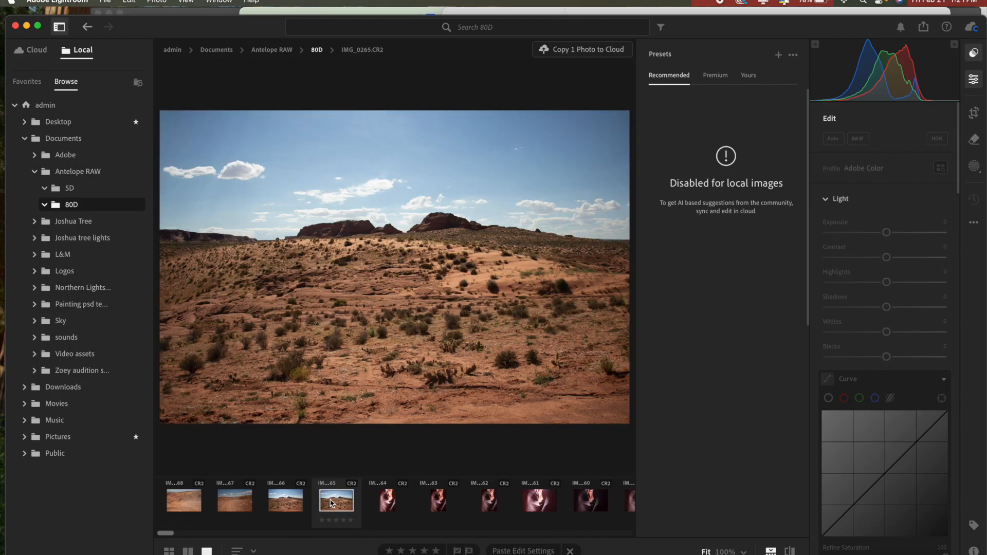
left_click(236, 505)
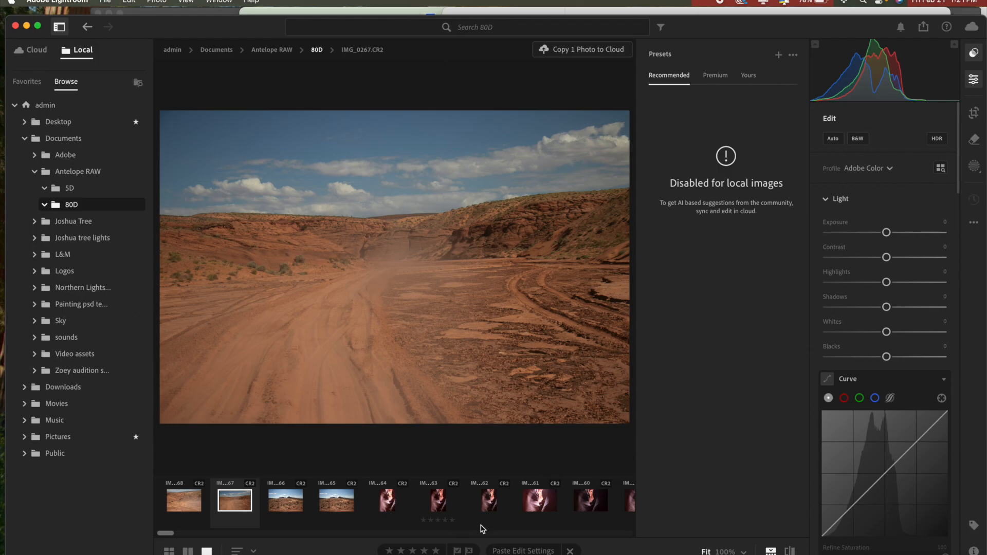
Look through the remaining photos in the 80D folder and return to the start of the series.
scroll(514, 509, "right", 10)
scroll(514, 509, "right", 15)
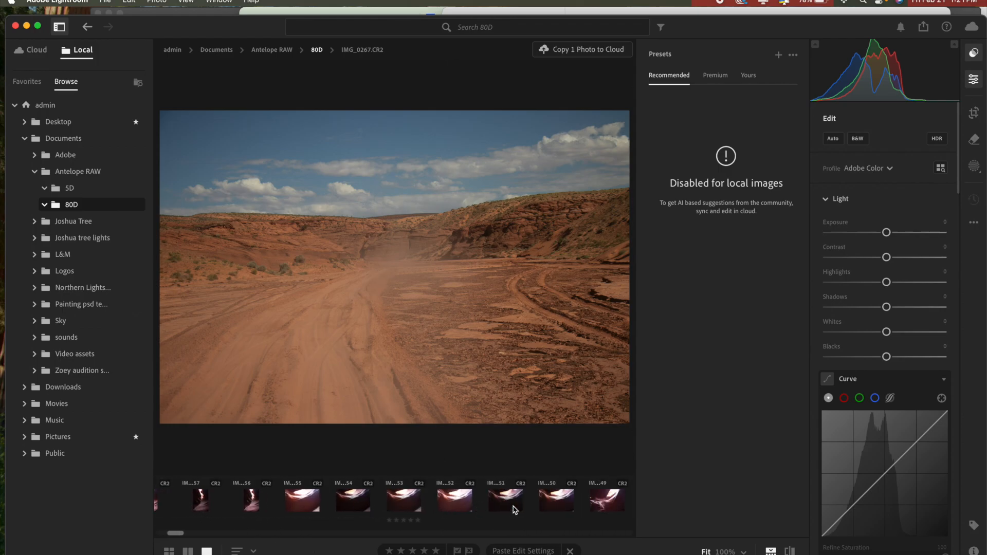
scroll(514, 509, "right", 10)
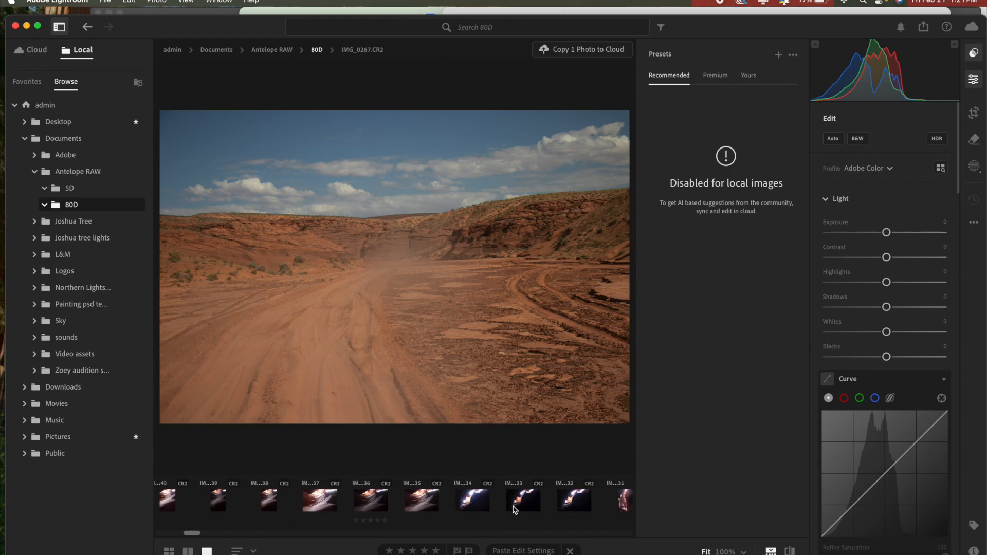
scroll(514, 508, "right", 10)
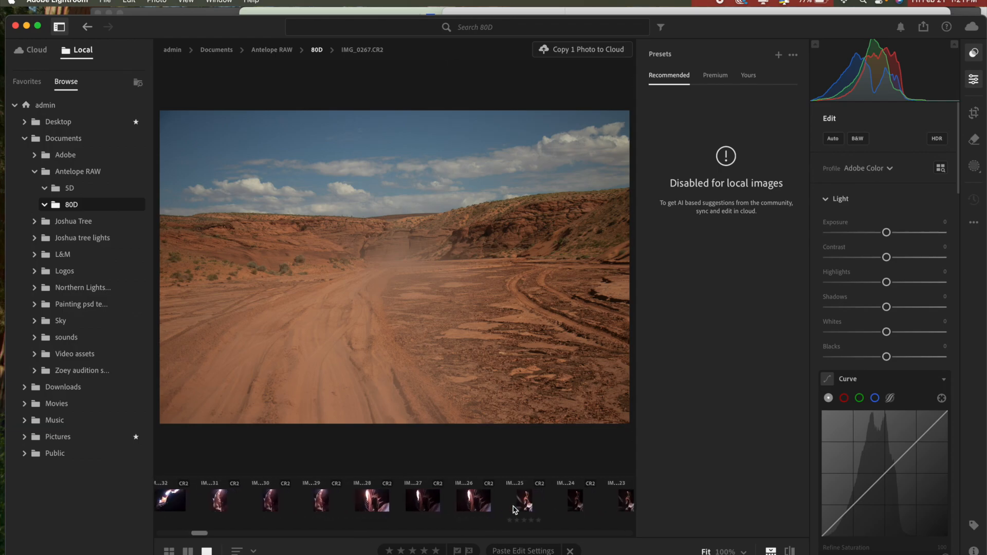
scroll(514, 509, "left", 10)
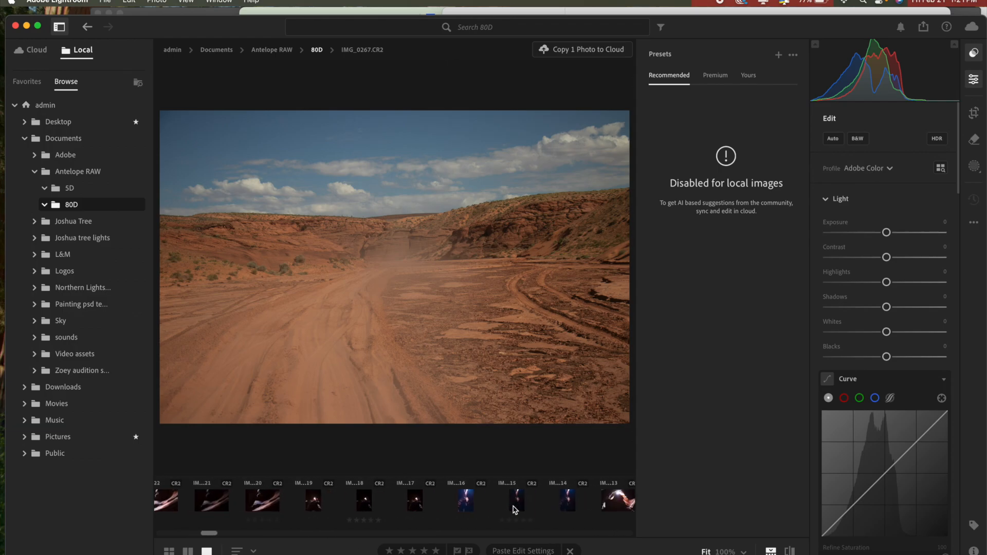
scroll(514, 509, "left", 15)
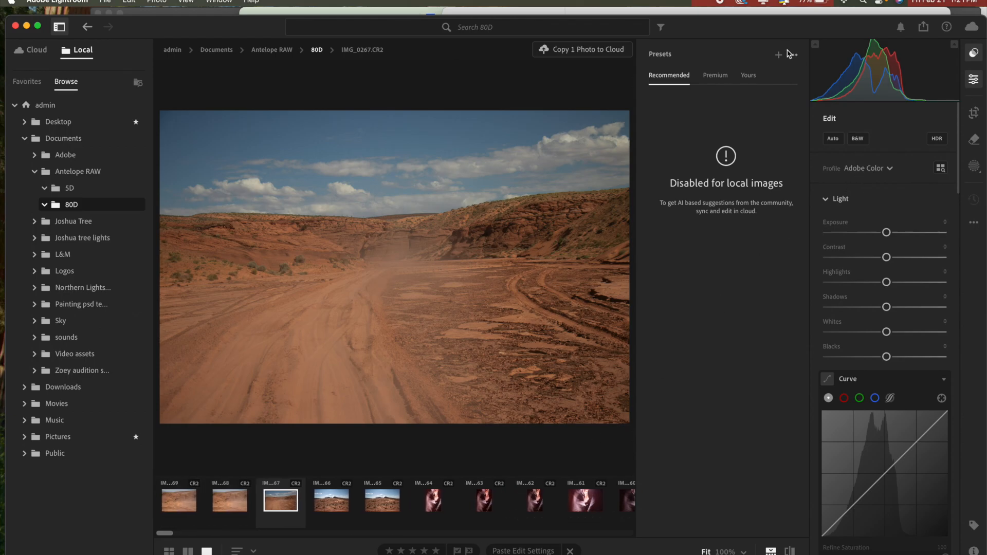
Hide the presets and show the profile choices for the dirt road photo.
left_click(972, 54)
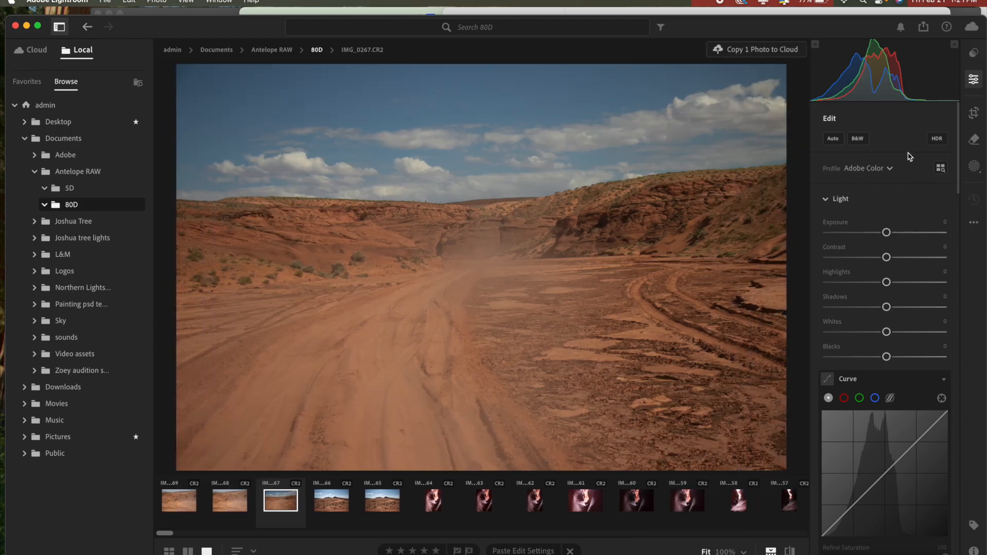
left_click(889, 169)
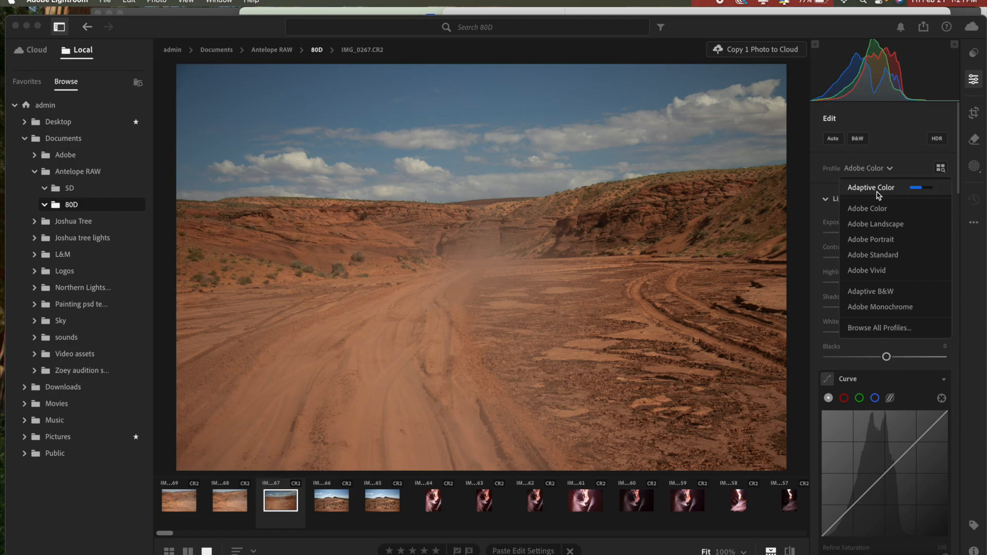